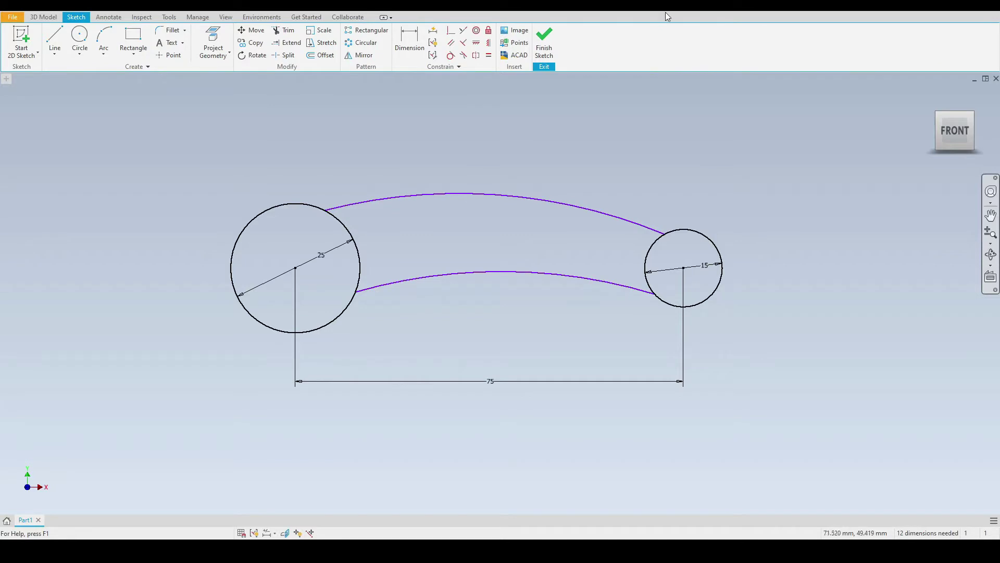
Make the upper arc tangent to both the 25 mm circle and the 15 mm circle.
{"action": "left_click", "coordinate": [451, 56]}
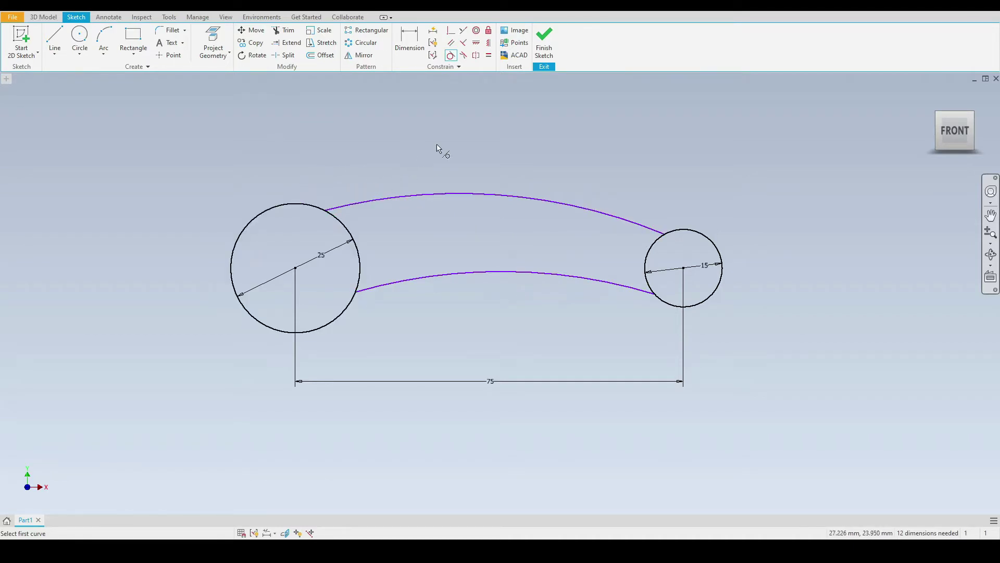
{"action": "left_click", "coordinate": [373, 202]}
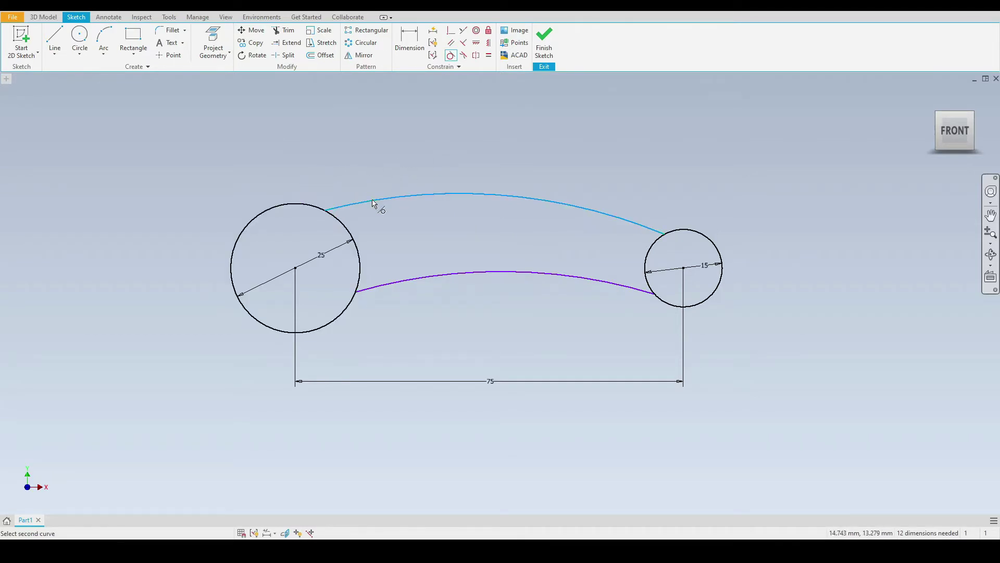
{"action": "left_click", "coordinate": [263, 215]}
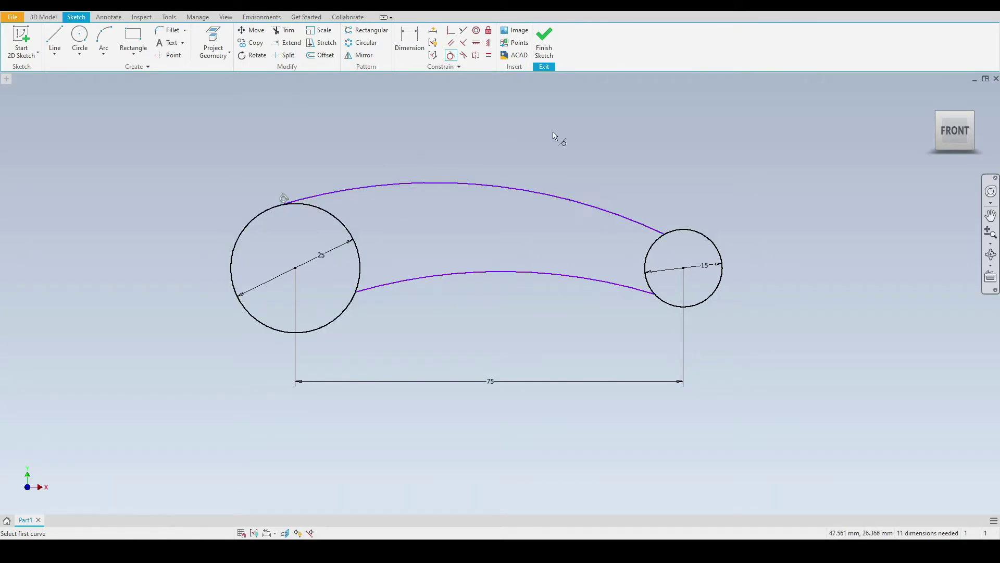
{"action": "left_click", "coordinate": [642, 226]}
{"action": "left_click", "coordinate": [695, 237]}
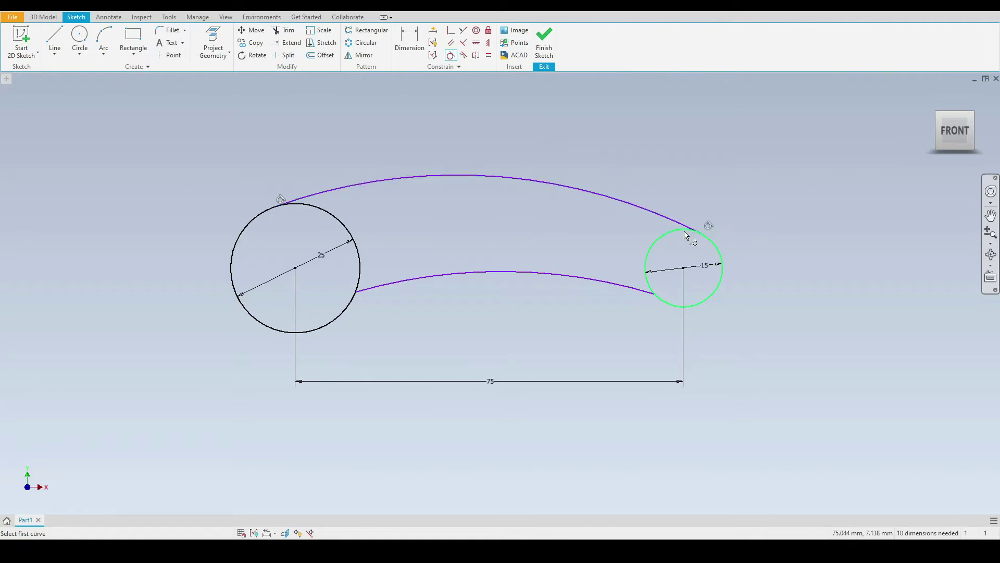
Make the lower arc tangent to both the 25 mm circle and the 15 mm circle.
{"action": "left_click", "coordinate": [384, 288]}
{"action": "left_click", "coordinate": [348, 308]}
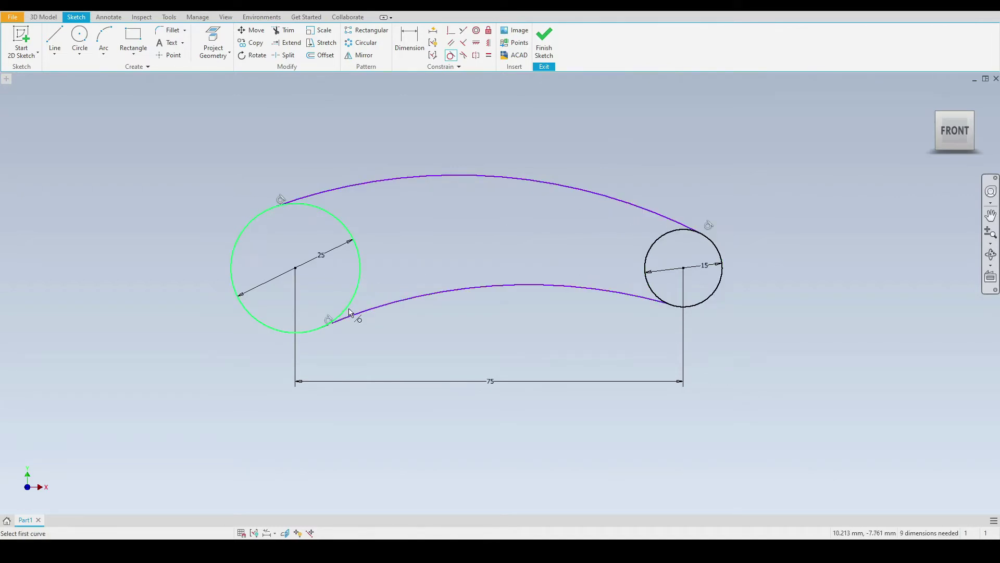
{"action": "left_click", "coordinate": [646, 300]}
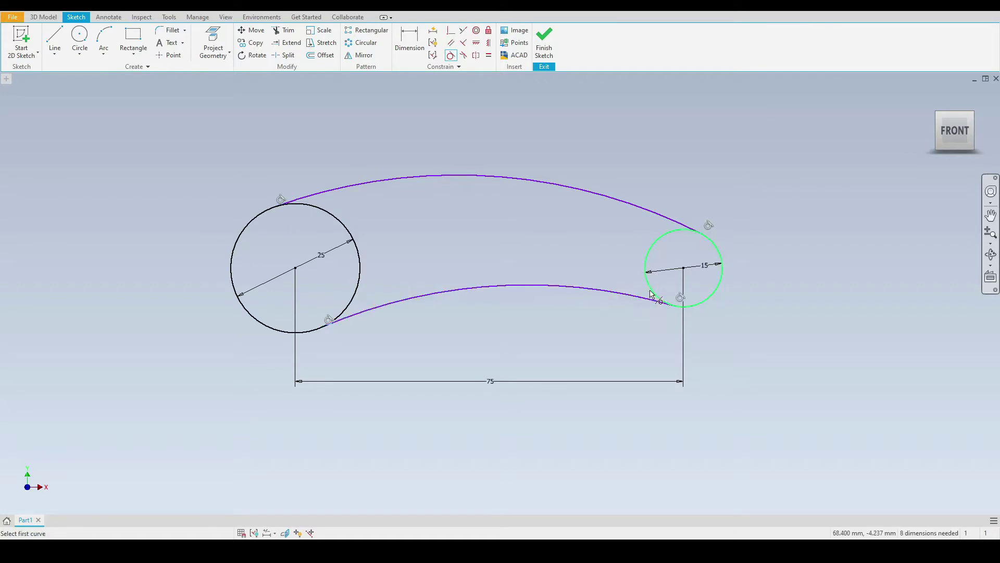
{"action": "left_click", "coordinate": [653, 296]}
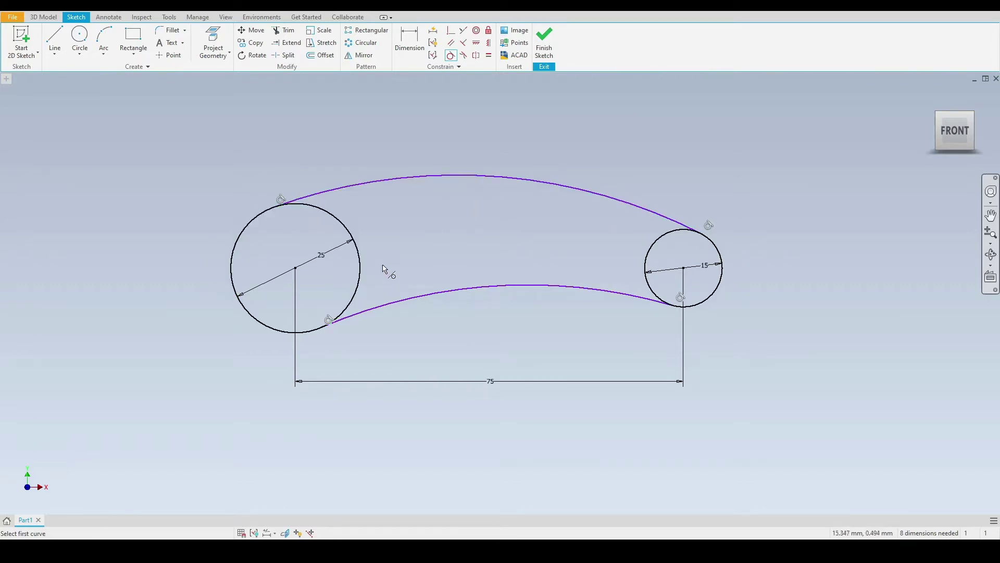
{"action": "right_click", "coordinate": [579, 139]}
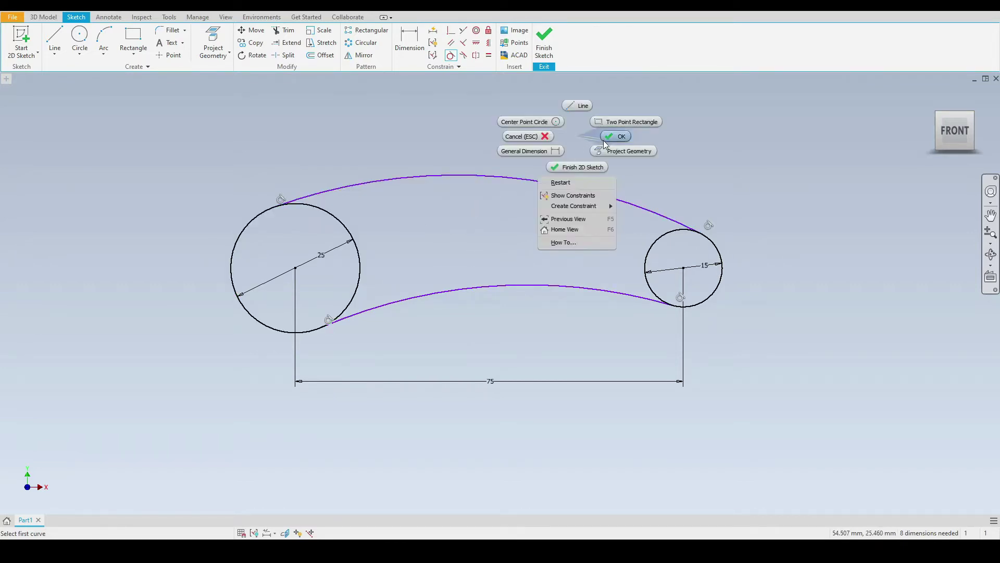
{"action": "left_click", "coordinate": [608, 145]}
In the neighbouring sketch, make the upper line tangent to both the 50 mm circle and the 25 mm circle.
{"action": "mouse_move", "coordinate": [866, 246]}
{"action": "middle_mouse_down"}
{"action": "mouse_move", "coordinate": [634, 222]}
{"action": "mouse_move", "coordinate": [105, 224]}
{"action": "middle_mouse_up"}
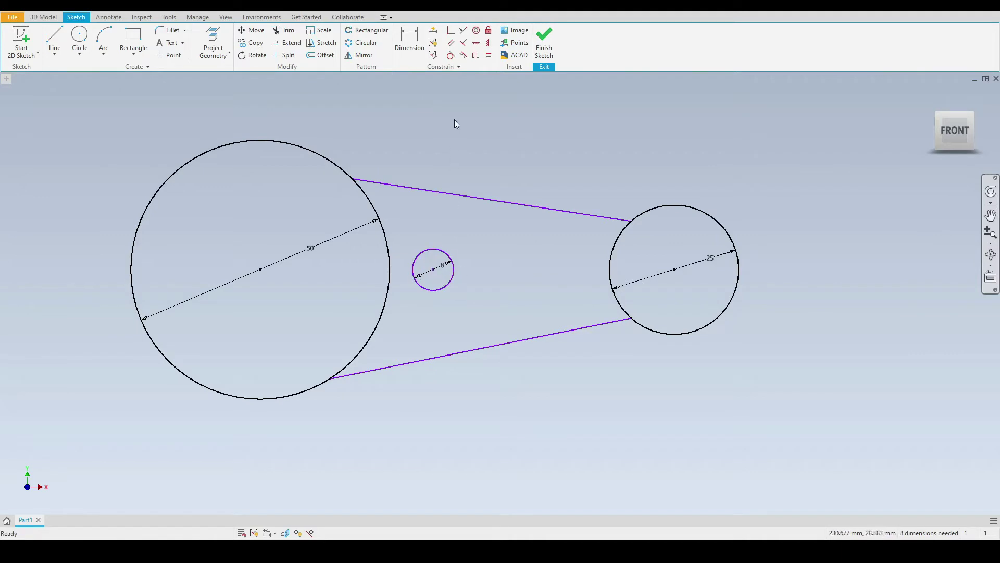
{"action": "left_click", "coordinate": [451, 56]}
{"action": "left_click", "coordinate": [381, 184]}
{"action": "left_click", "coordinate": [323, 157]}
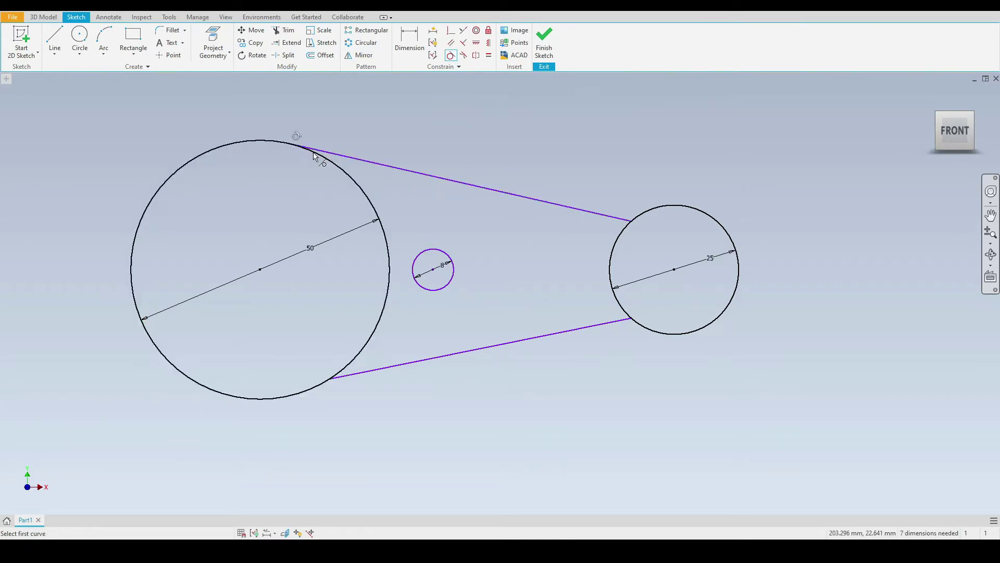
{"action": "left_click", "coordinate": [611, 222]}
{"action": "left_click", "coordinate": [619, 231]}
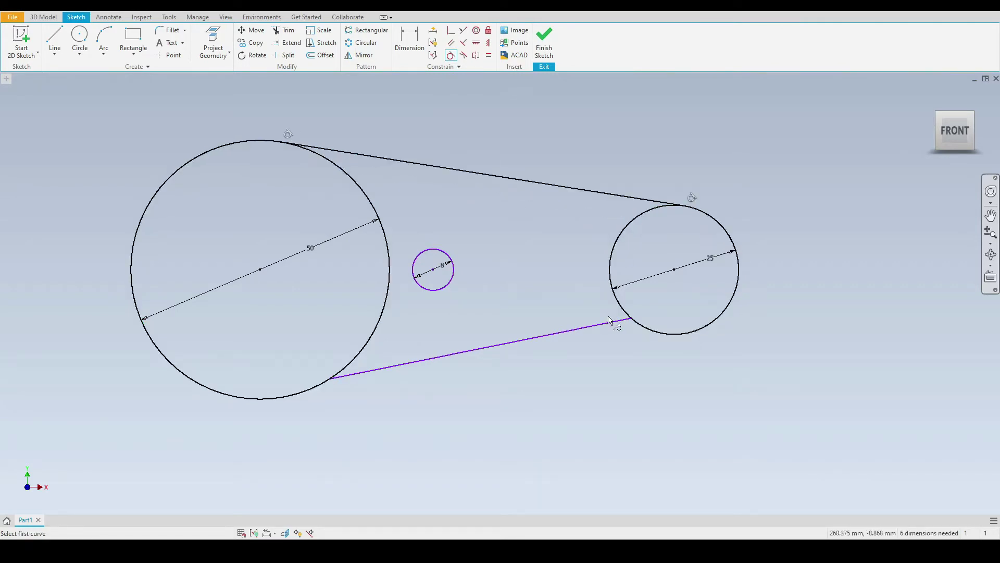
Make the lower line tangent to both the 25 mm circle and the 50 mm circle.
{"action": "left_click", "coordinate": [607, 326]}
{"action": "left_click", "coordinate": [627, 318]}
{"action": "left_click", "coordinate": [402, 370]}
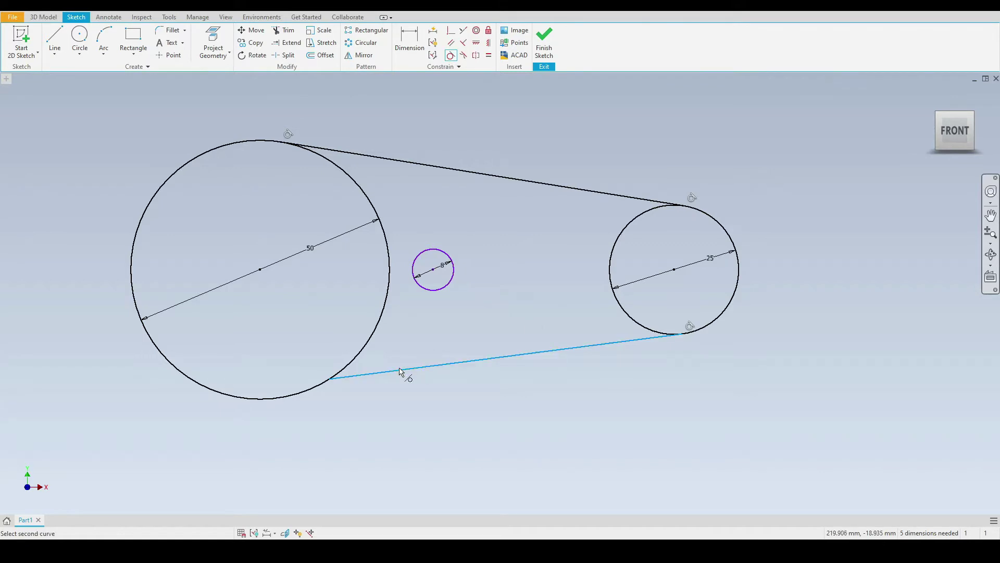
{"action": "left_click", "coordinate": [373, 345]}
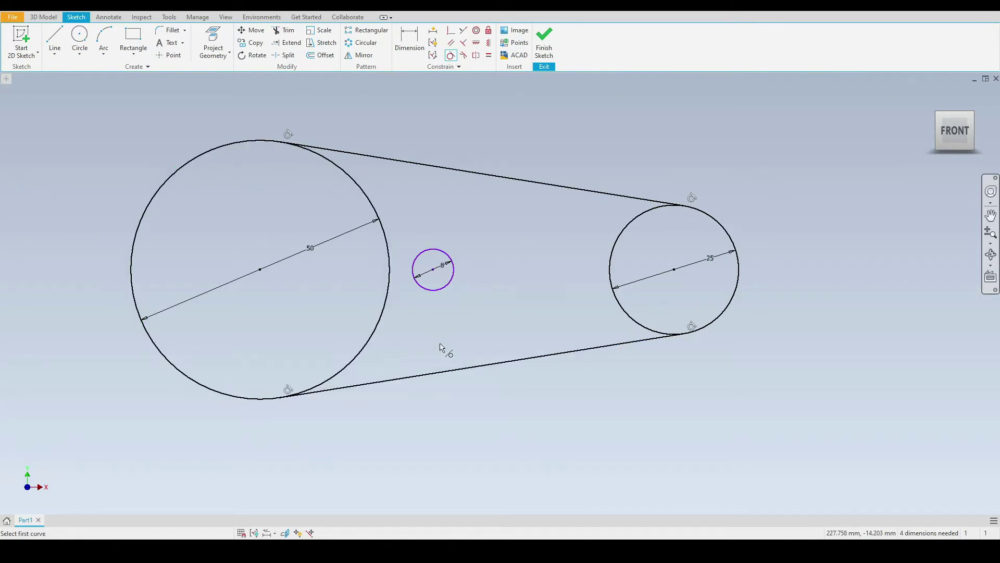
Make the 8 mm circle tangent to the outside of the 50 mm circle and slide it down along that circle's edge.
{"action": "left_click", "coordinate": [453, 283]}
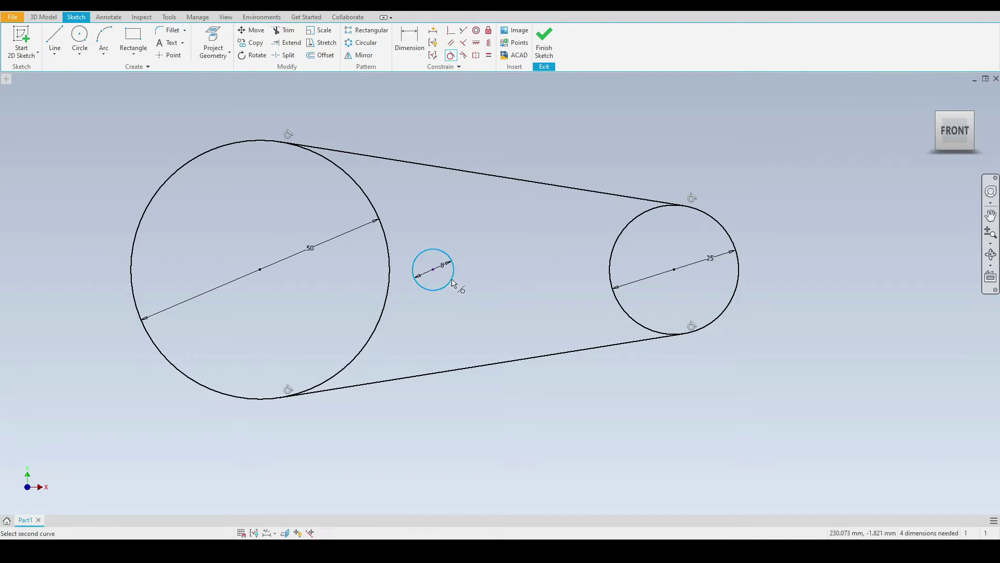
{"action": "left_click", "coordinate": [382, 329]}
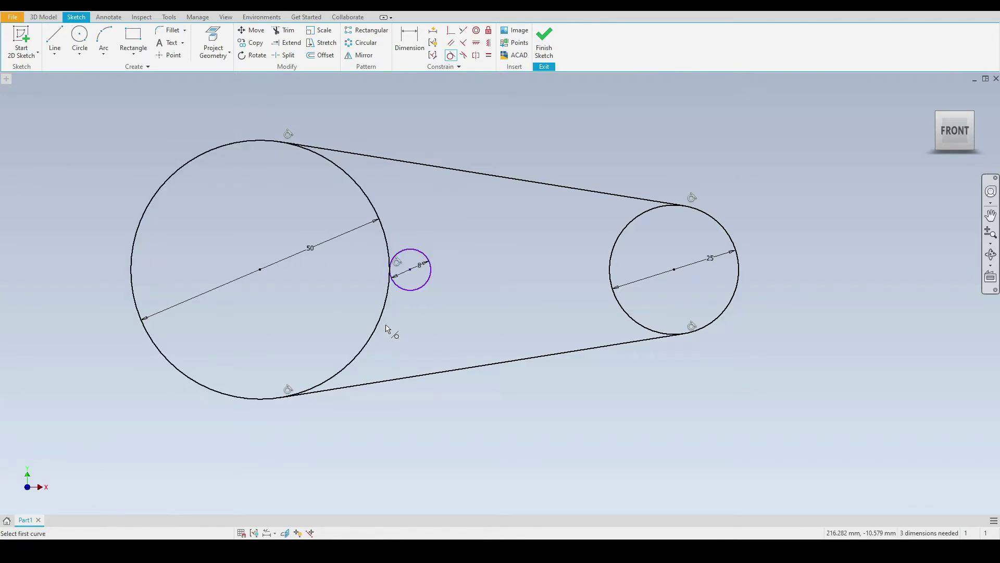
{"action": "right_click", "coordinate": [509, 230]}
{"action": "left_click", "coordinate": [480, 288]}
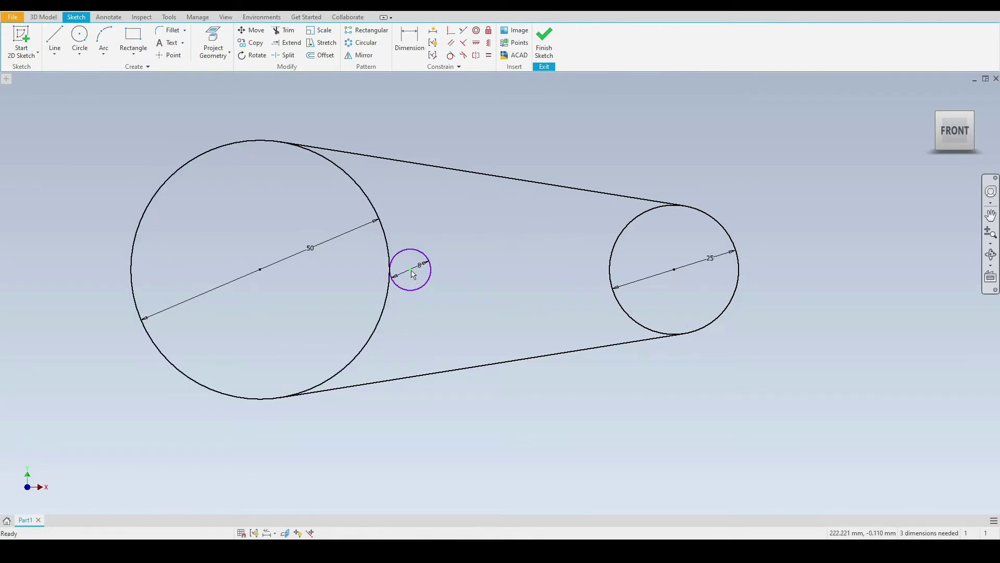
{"action": "left_click_drag", "start_coordinate": [414, 275], "coordinate": [394, 330]}
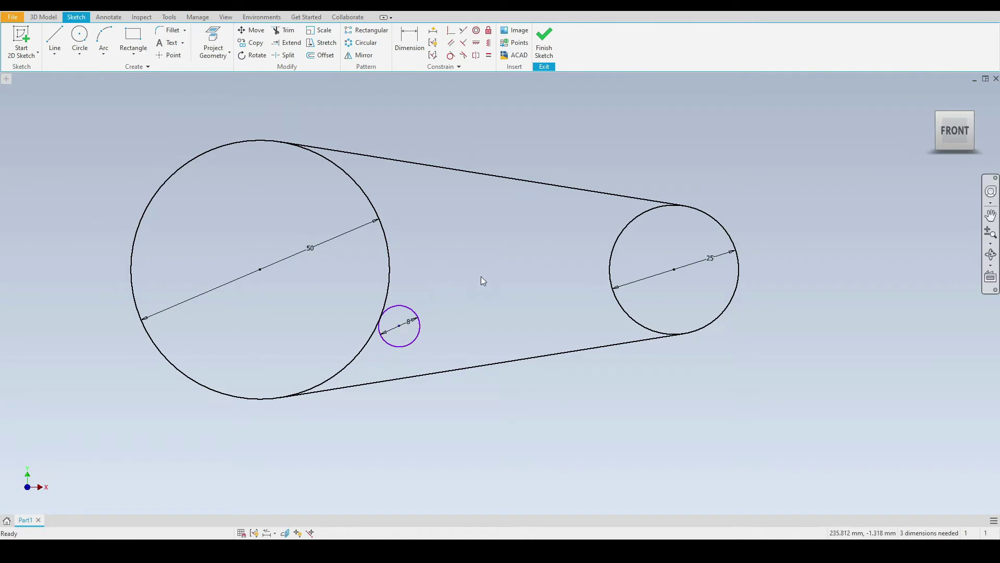
{"action": "left_click", "coordinate": [384, 237]}
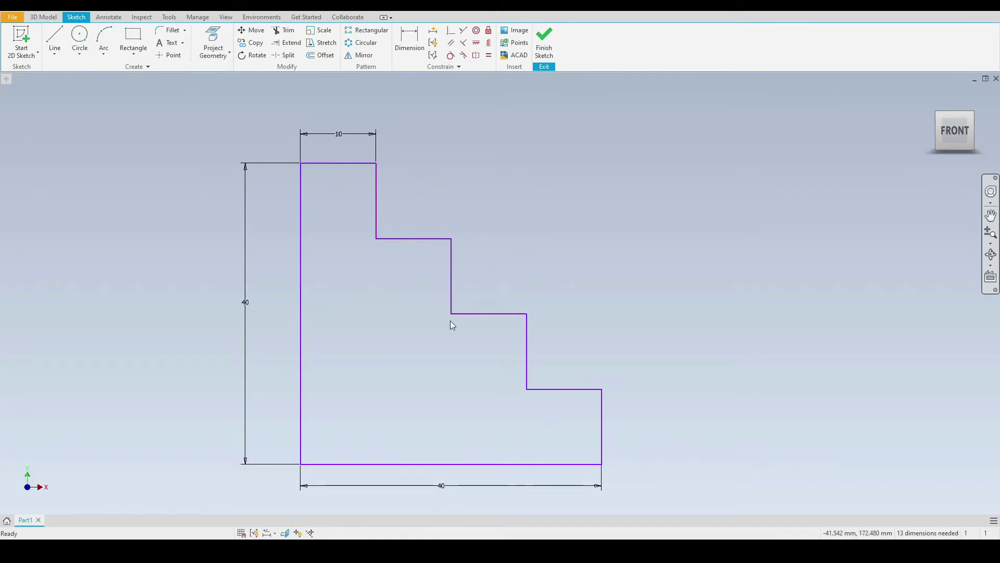
On the larger, uneven staircase profile, apply Equal constraints between the top 25 mm horizontal edge and the three lower step treads.
{"action": "scroll", "coordinate": [391, 291], "scroll_direction": "down", "scroll_amount": 2}
{"action": "middle_click_drag", "start_coordinate": [662, 231], "coordinate": [413, 297]}
{"action": "scroll", "coordinate": [565, 290], "scroll_direction": "down", "scroll_amount": 2}
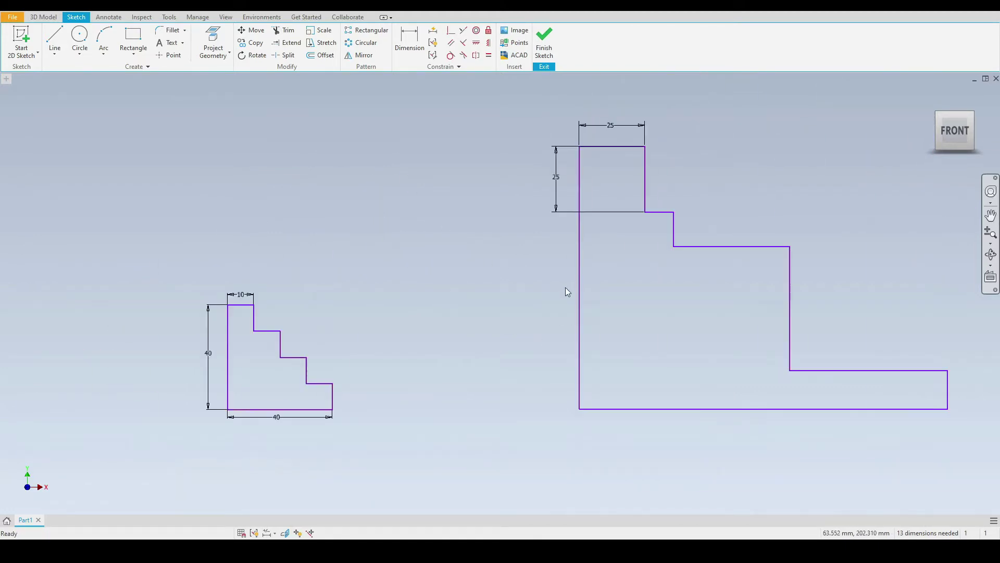
{"action": "middle_click_drag", "start_coordinate": [565, 290], "coordinate": [467, 289]}
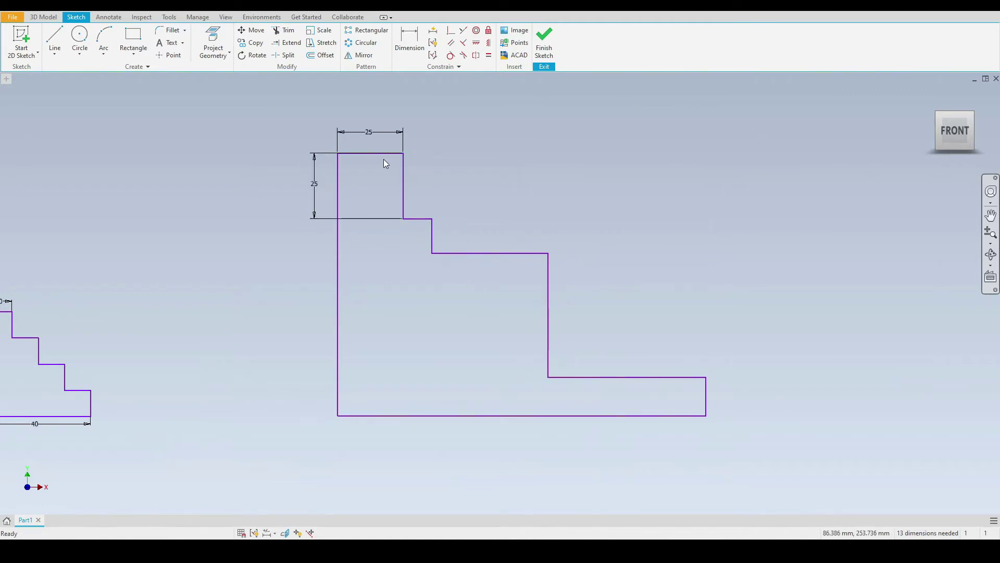
{"action": "left_click", "coordinate": [490, 56]}
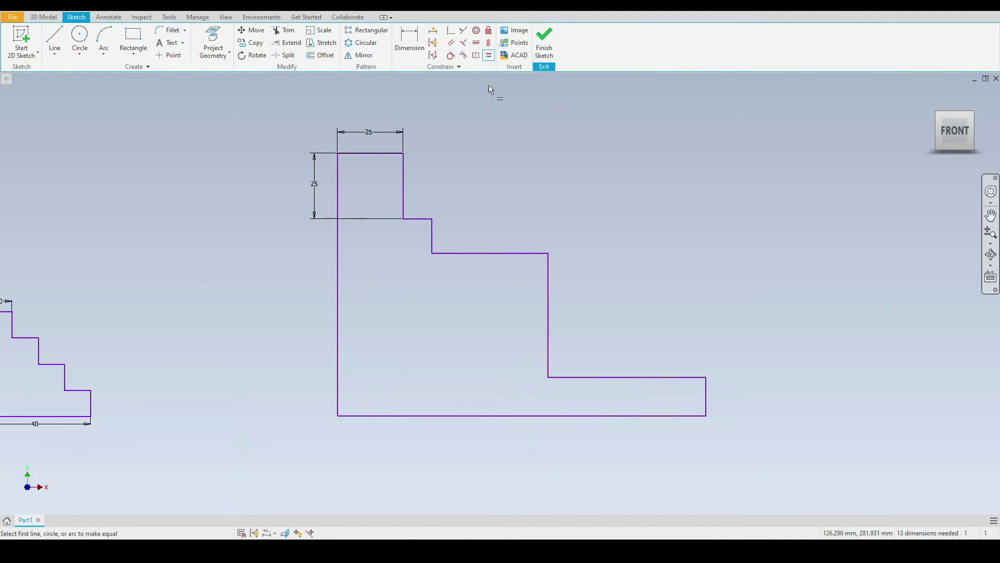
{"action": "left_click", "coordinate": [372, 155]}
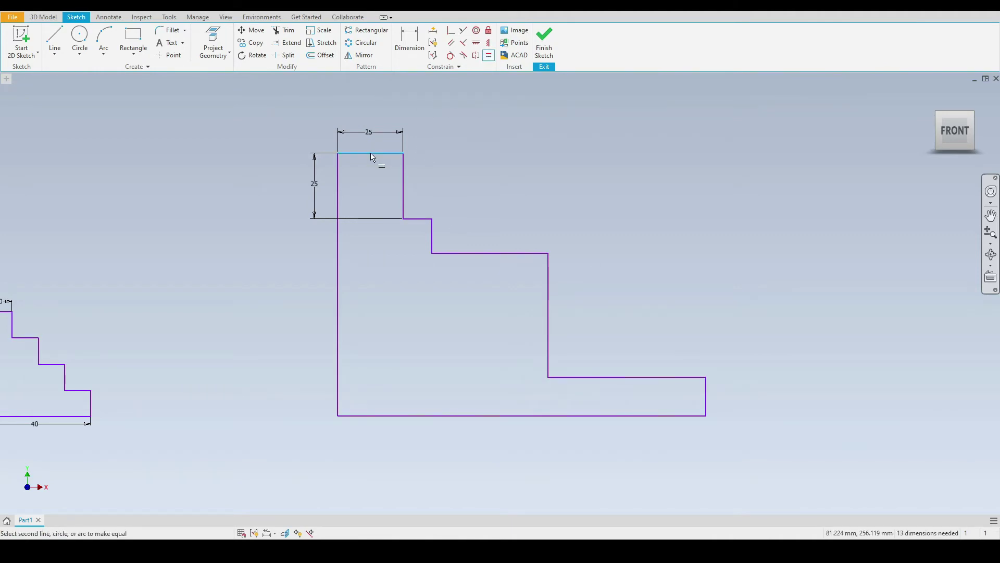
{"action": "left_click", "coordinate": [423, 219]}
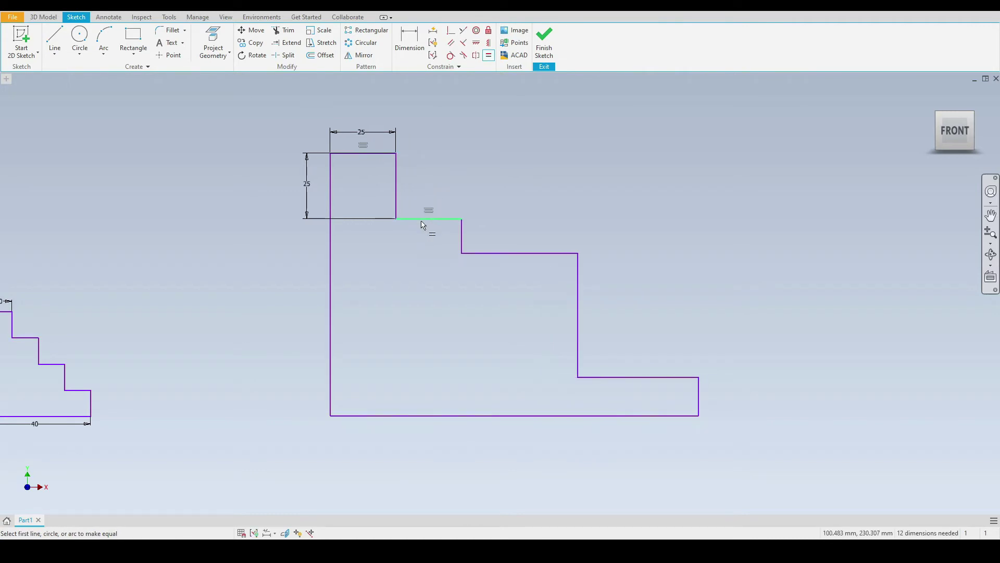
{"action": "left_click", "coordinate": [385, 155]}
{"action": "left_click", "coordinate": [529, 254]}
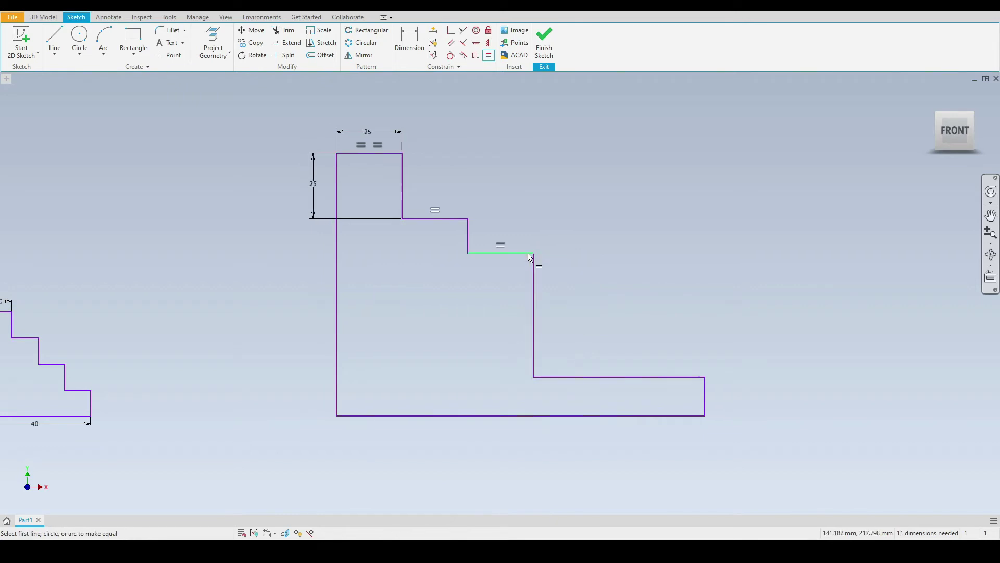
{"action": "left_click", "coordinate": [381, 154]}
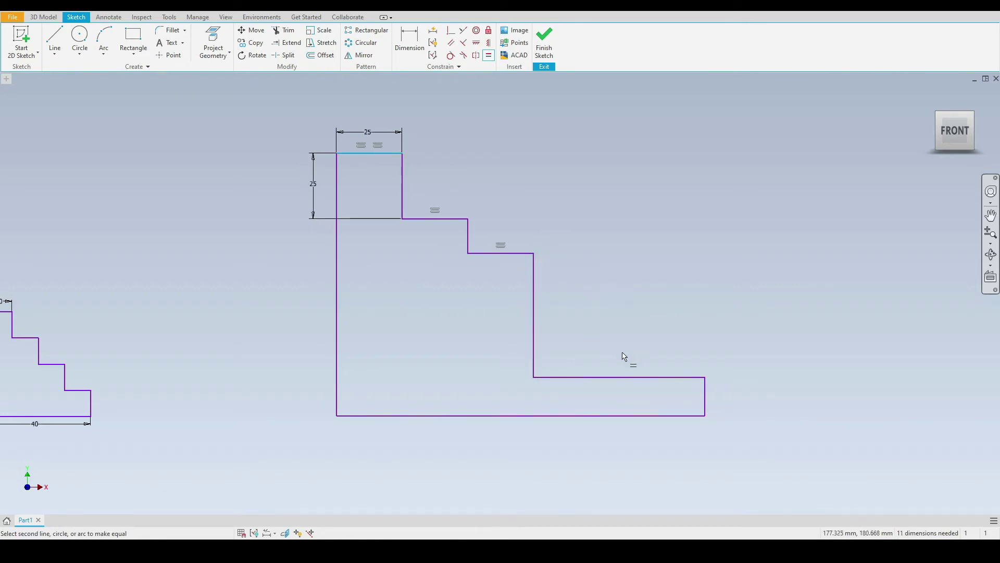
{"action": "left_click", "coordinate": [620, 377]}
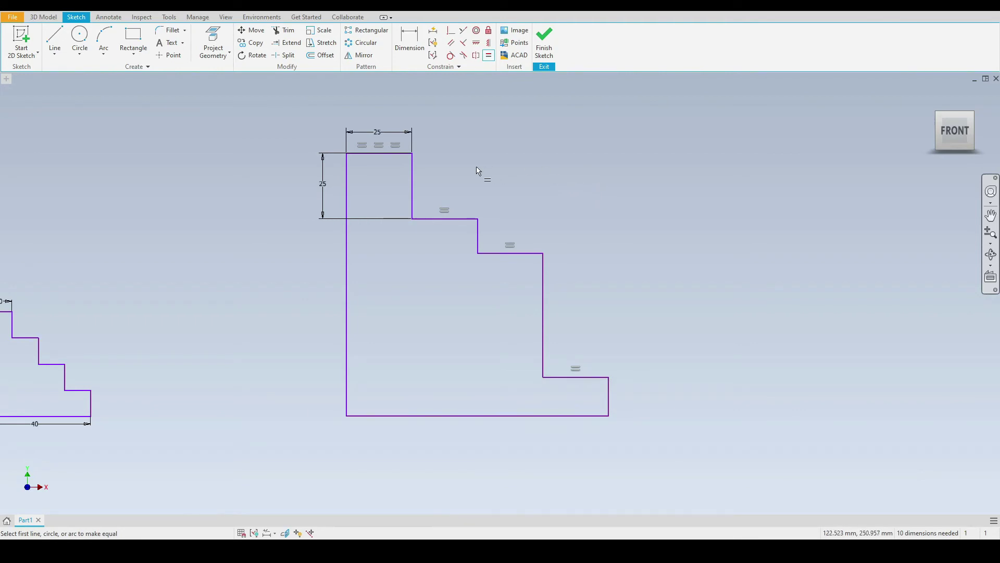
Apply Equal constraints between the top step's vertical edge and the three lower step risers.
{"action": "left_click", "coordinate": [413, 185]}
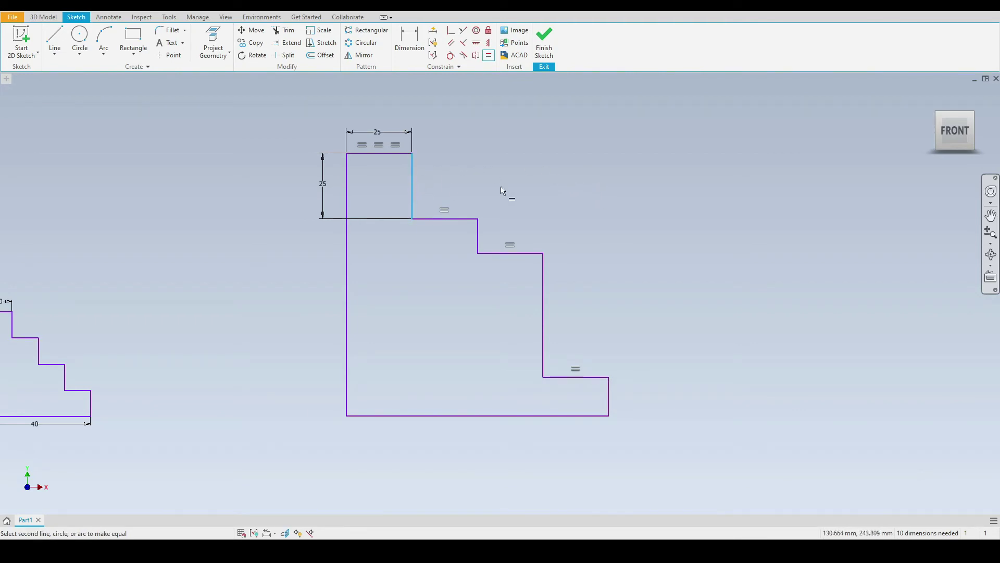
{"action": "left_click", "coordinate": [479, 242]}
{"action": "left_click", "coordinate": [416, 186]}
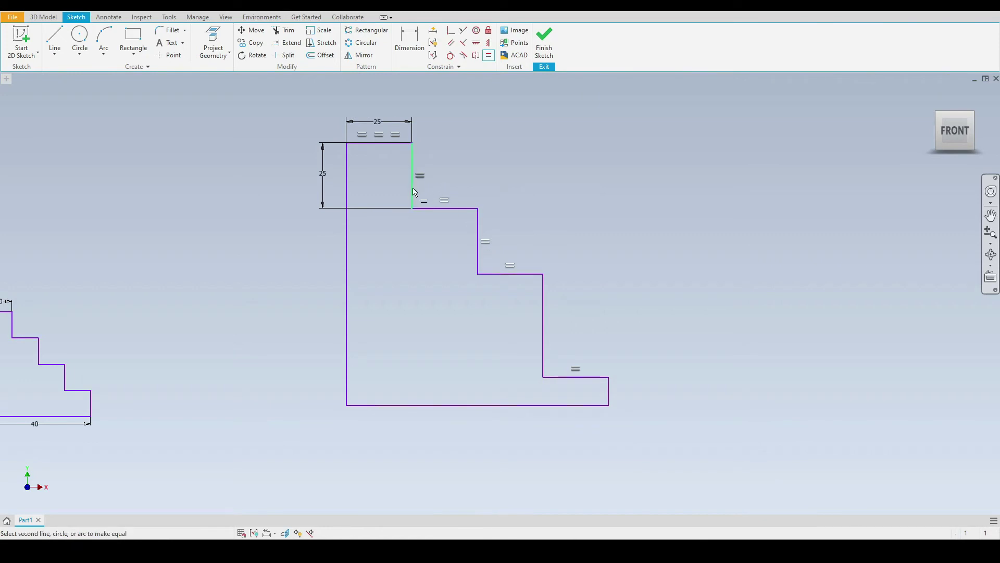
{"action": "left_click", "coordinate": [546, 315]}
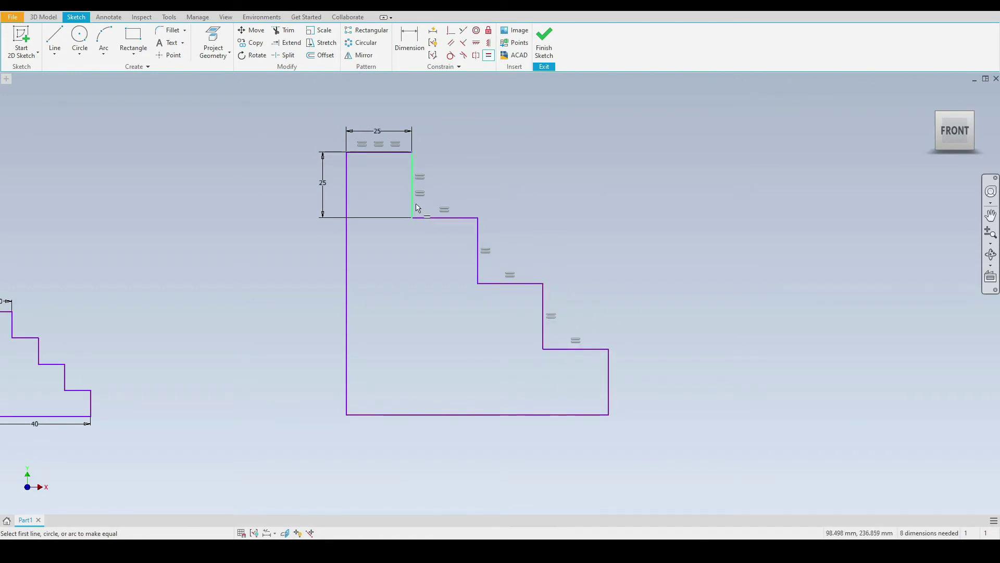
{"action": "left_click", "coordinate": [414, 188]}
{"action": "left_click", "coordinate": [610, 373]}
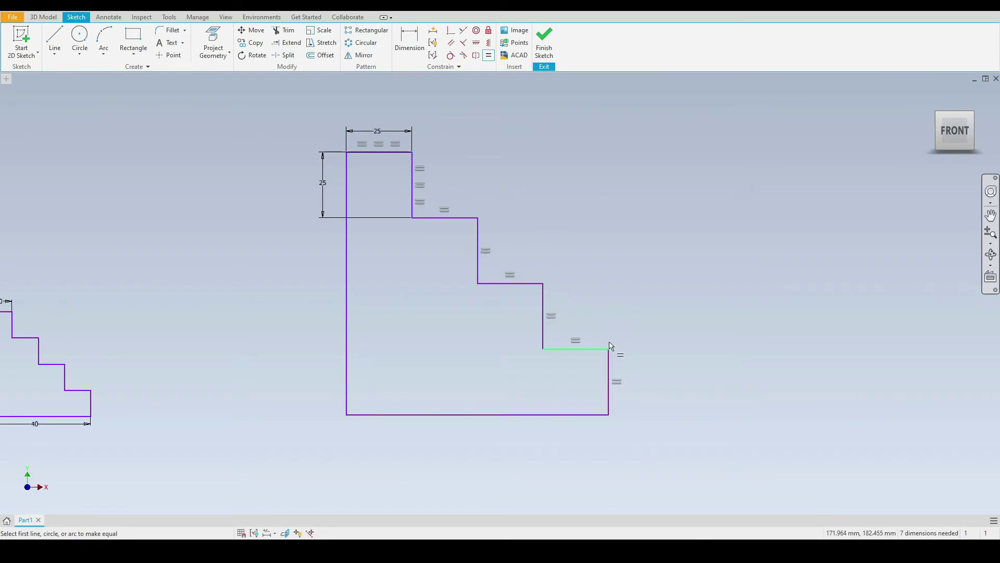
{"action": "right_click", "coordinate": [585, 178]}
{"action": "left_click", "coordinate": [548, 186]}
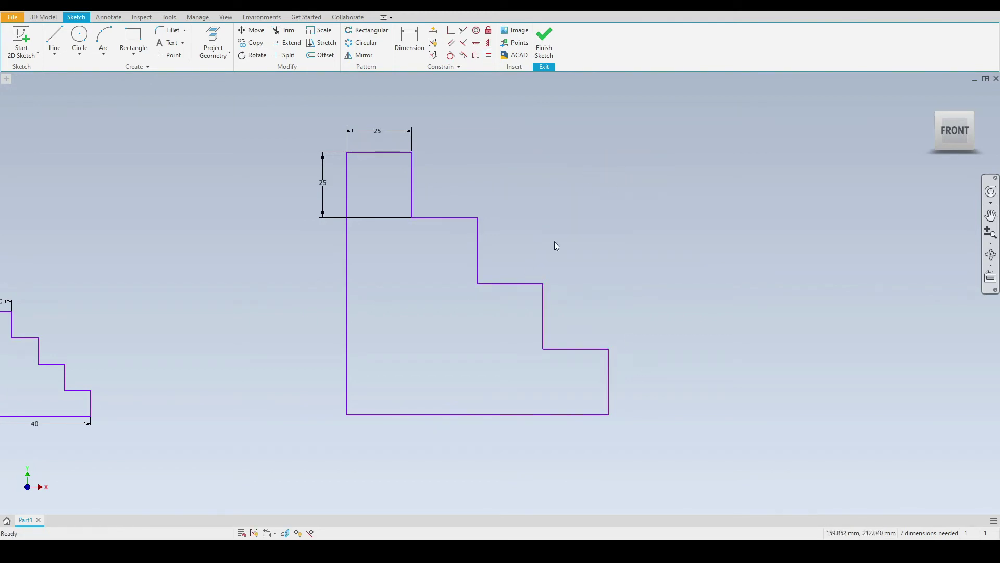
Set the top step's width dimension to 35 mm and check the linked treads.
{"action": "double_click", "coordinate": [409, 131]}
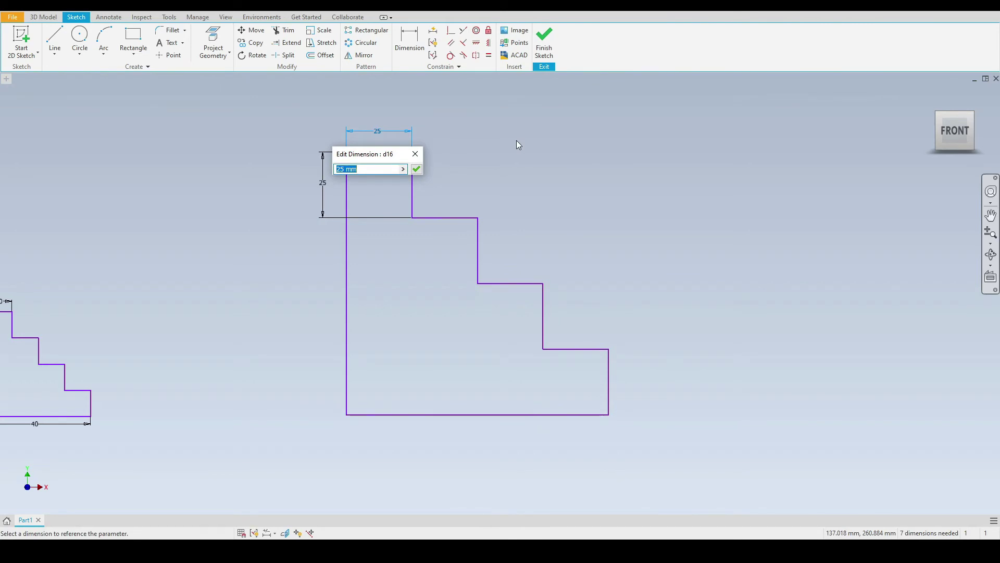
{"action": "type", "text": "35"}
{"action": "key", "text": "Return"}
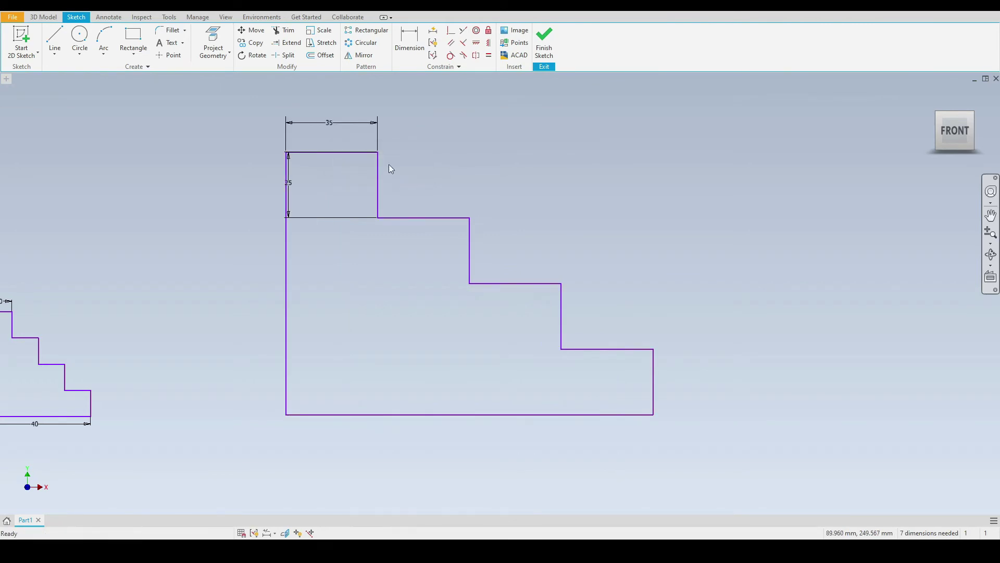
{"action": "left_click", "coordinate": [415, 218]}
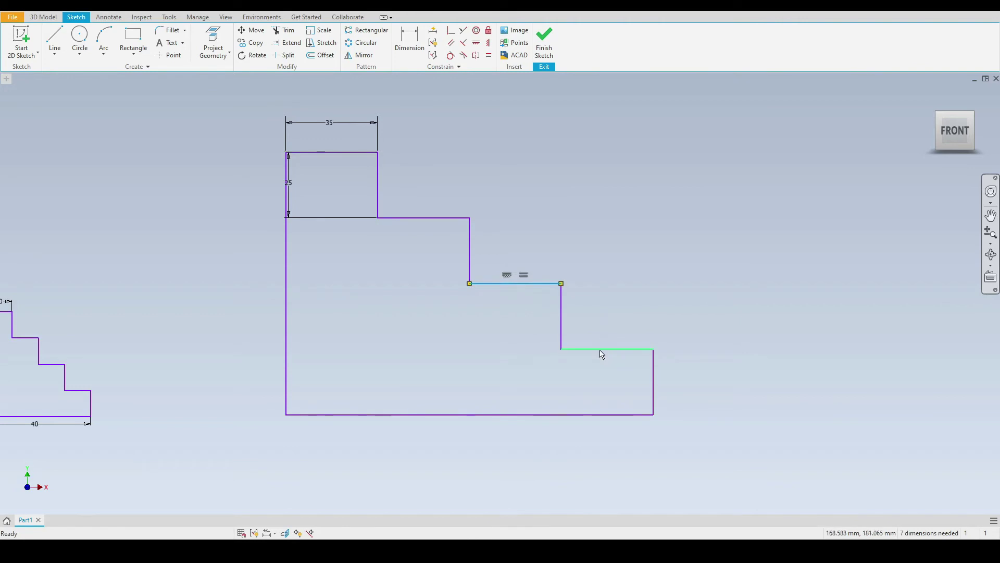
{"action": "left_click", "coordinate": [694, 212]}
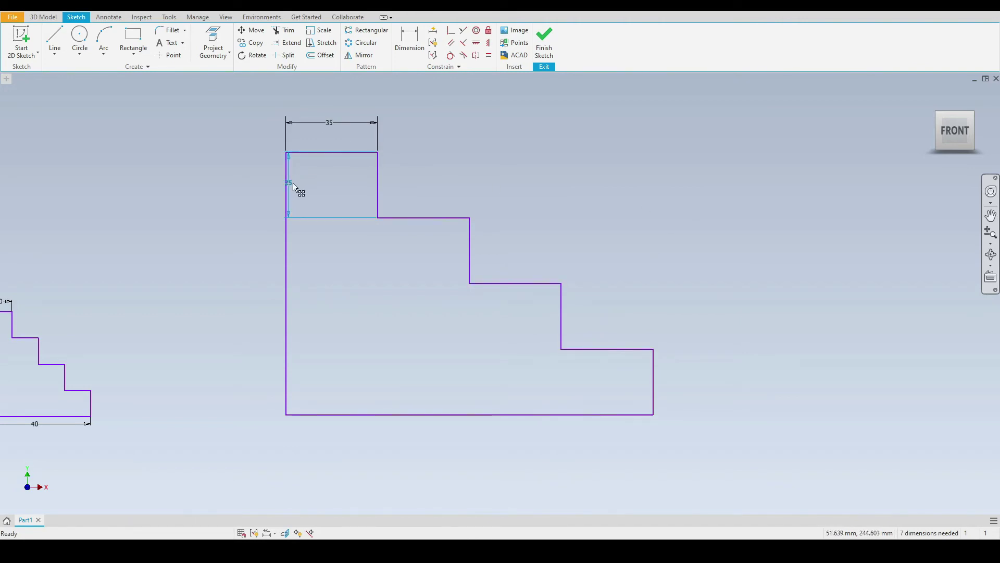
Move the top step's height dimension outside the staircase profile and set it to 35 mm.
{"action": "left_click_drag", "start_coordinate": [290, 189], "coordinate": [257, 197]}
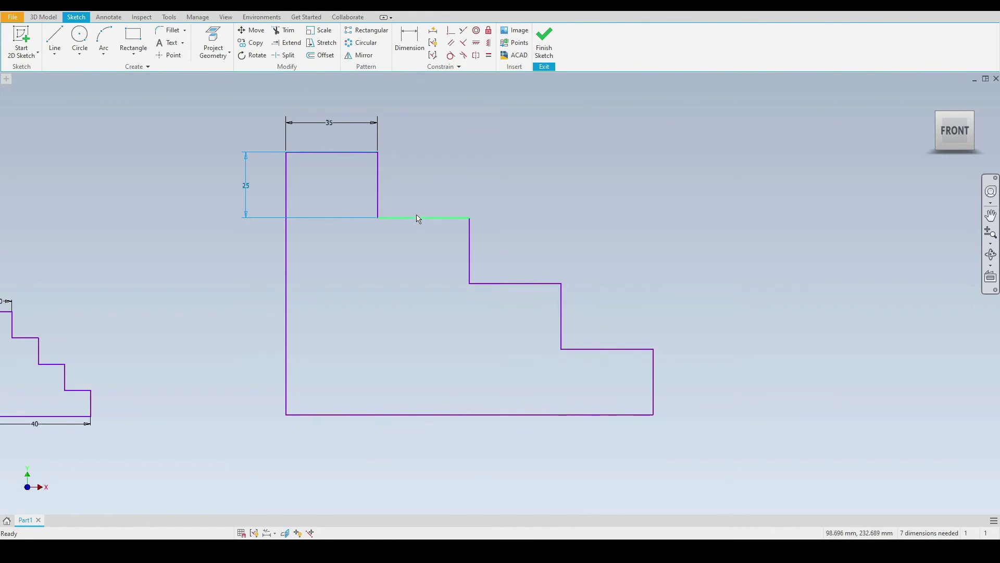
{"action": "double_click", "coordinate": [246, 189]}
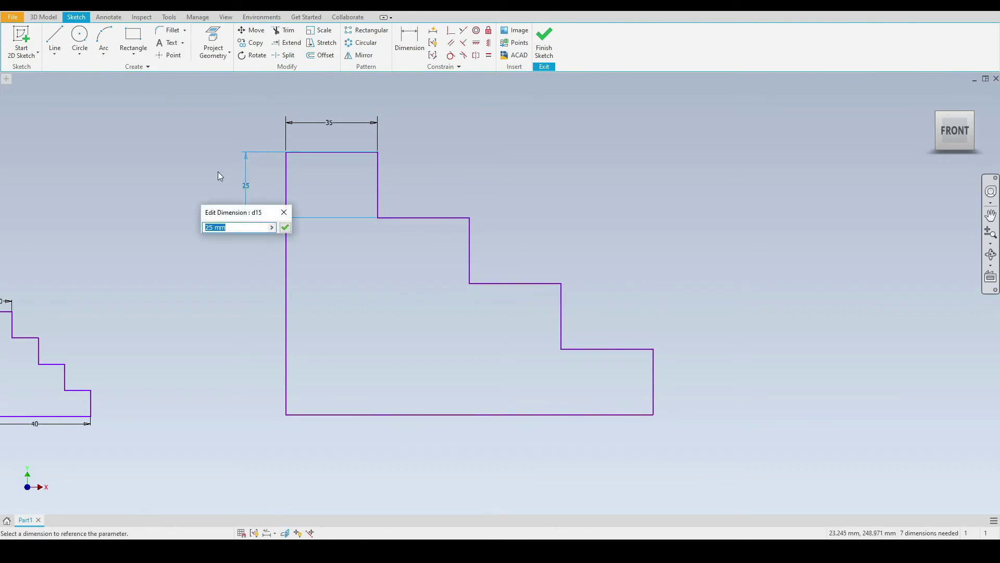
{"action": "type", "text": "35"}
{"action": "key", "text": "Return"}
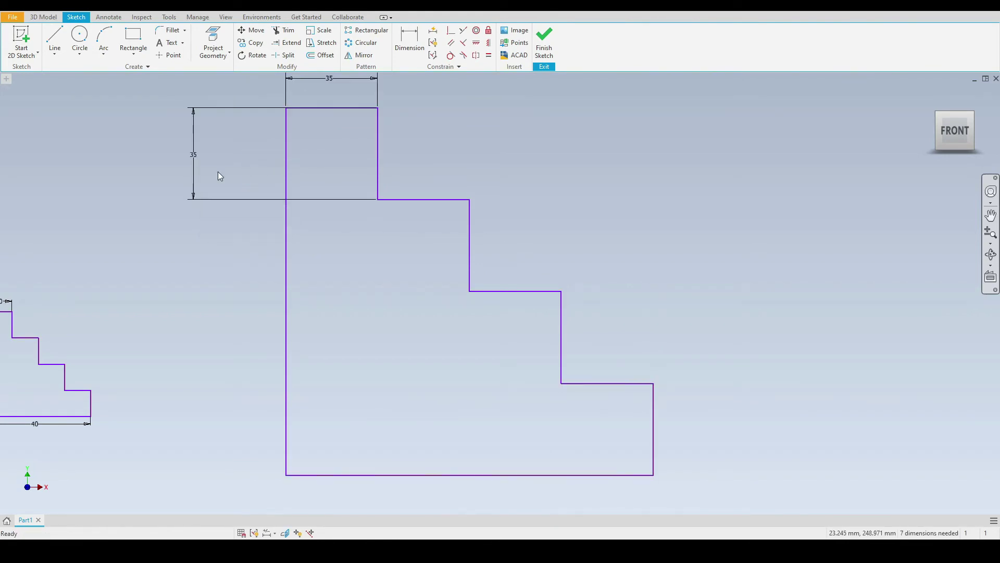
{"action": "left_click", "coordinate": [378, 160]}
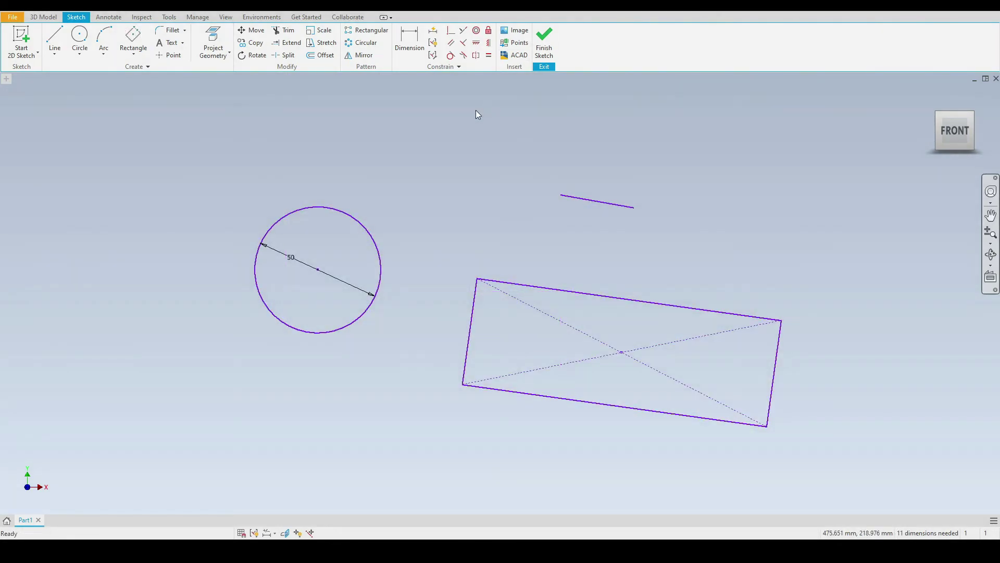
Move the 50 mm circle slightly down and to the left by its centre point.
{"action": "left_click", "coordinate": [489, 32]}
{"action": "scroll", "coordinate": [289, 261], "scroll_direction": "up", "scroll_amount": 3}
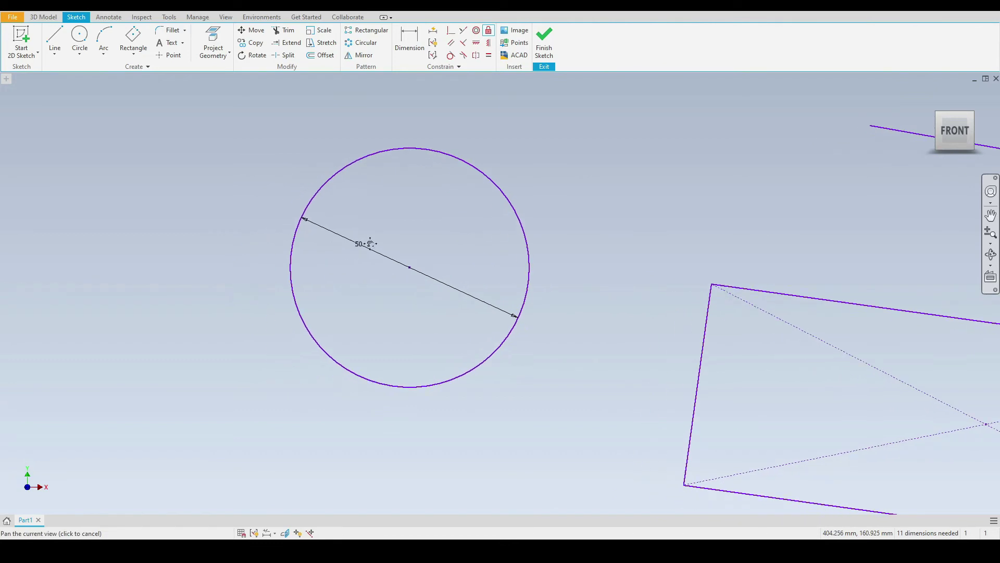
{"action": "right_click", "coordinate": [446, 207]}
{"action": "left_click", "coordinate": [446, 170]}
{"action": "left_click_drag", "start_coordinate": [410, 267], "coordinate": [376, 287]}
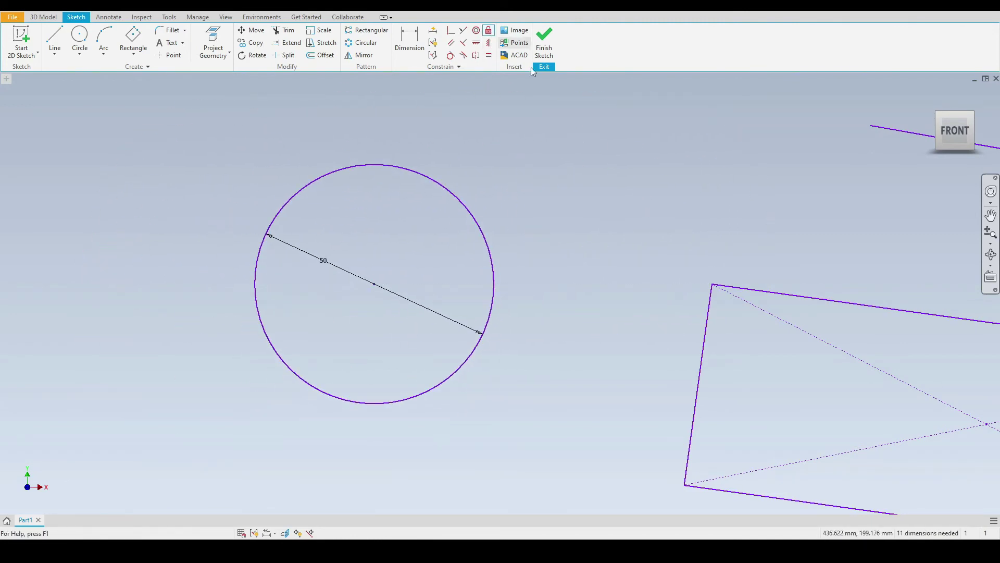
Apply a Fix constraint to the centre point of the 50 mm circle.
{"action": "left_click", "coordinate": [488, 30]}
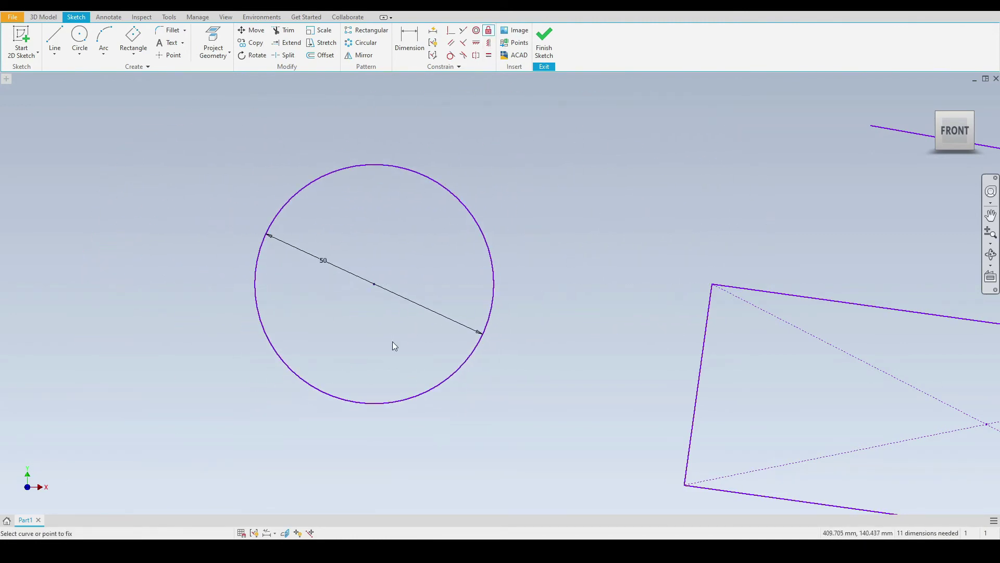
{"action": "left_click", "coordinate": [375, 289]}
{"action": "right_click", "coordinate": [515, 171]}
{"action": "left_click", "coordinate": [546, 146]}
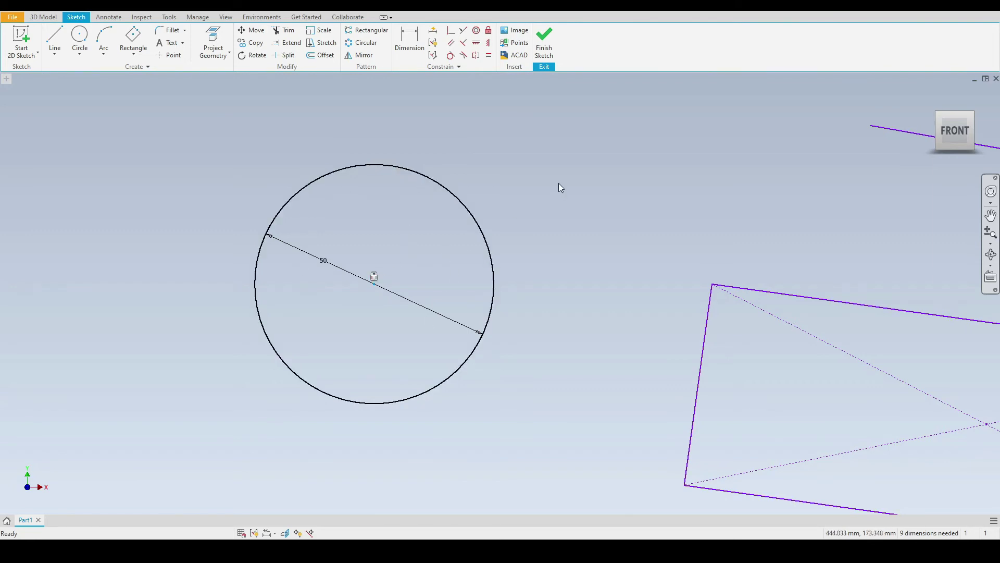
Apply a Fix constraint to the slanted line above the rectangle, then lengthen its upper-left end and shorten its lower-right end.
{"action": "scroll", "coordinate": [396, 230], "scroll_direction": "up", "scroll_amount": 2}
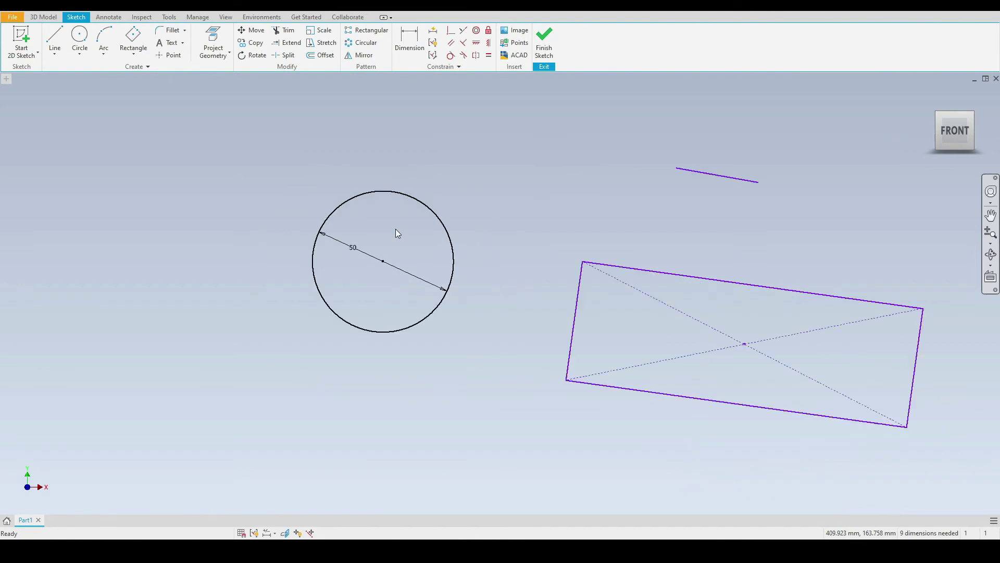
{"action": "middle_click_drag", "start_coordinate": [605, 186], "coordinate": [591, 206]}
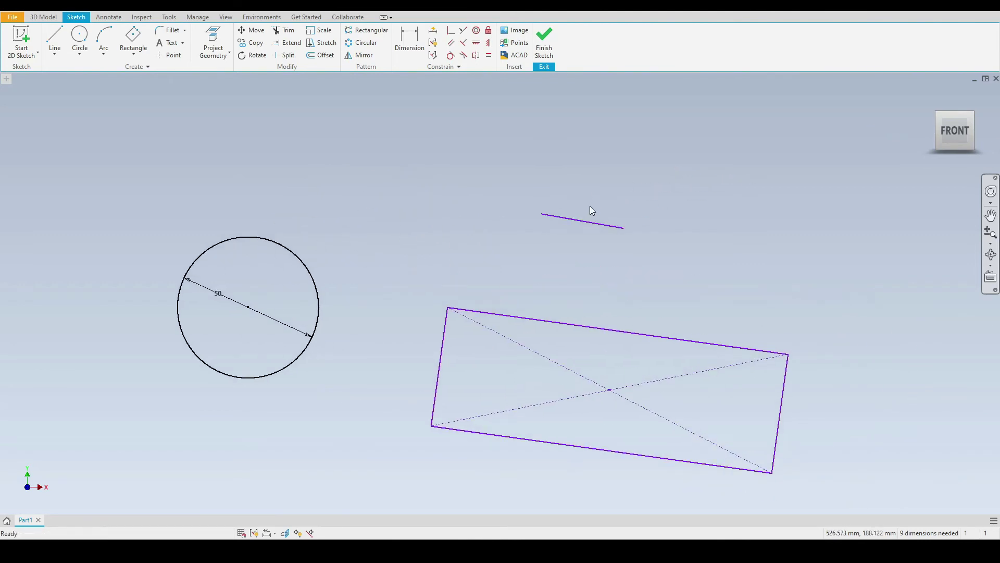
{"action": "scroll", "coordinate": [584, 203], "scroll_direction": "down", "scroll_amount": 3}
{"action": "left_click", "coordinate": [488, 29]}
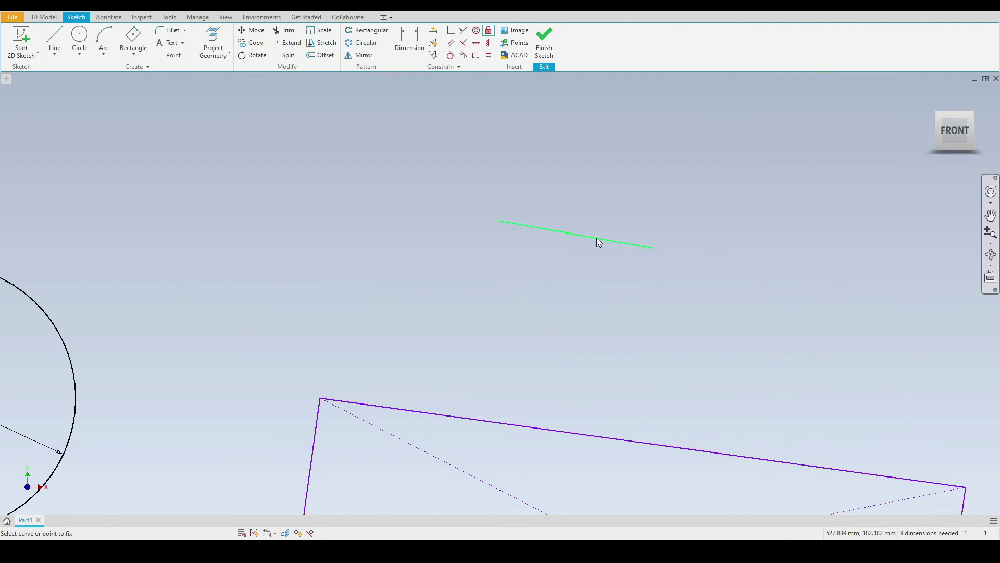
{"action": "left_click", "coordinate": [596, 238]}
{"action": "right_click", "coordinate": [566, 148]}
{"action": "left_click", "coordinate": [552, 177]}
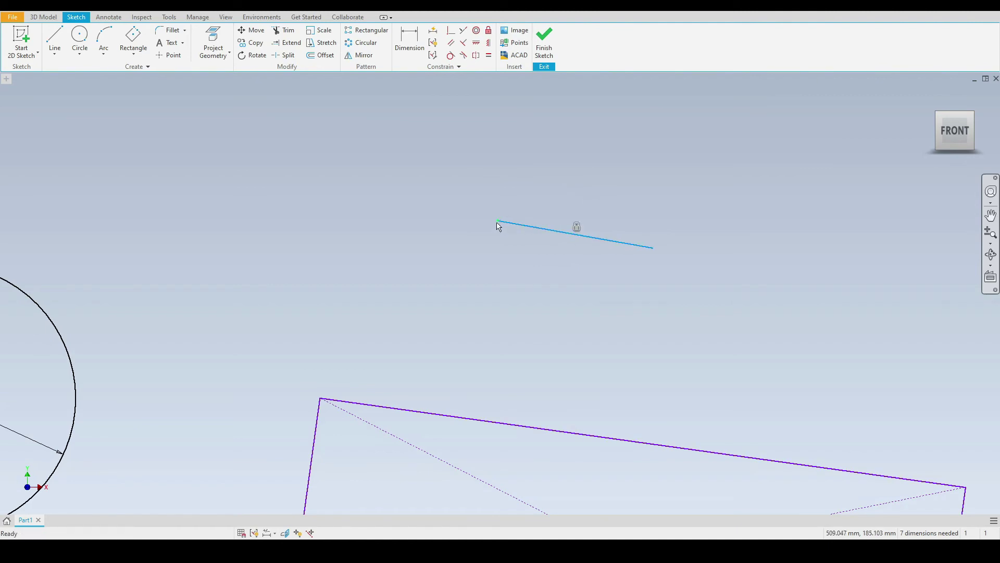
{"action": "left_click_drag", "start_coordinate": [498, 222], "coordinate": [229, 180]}
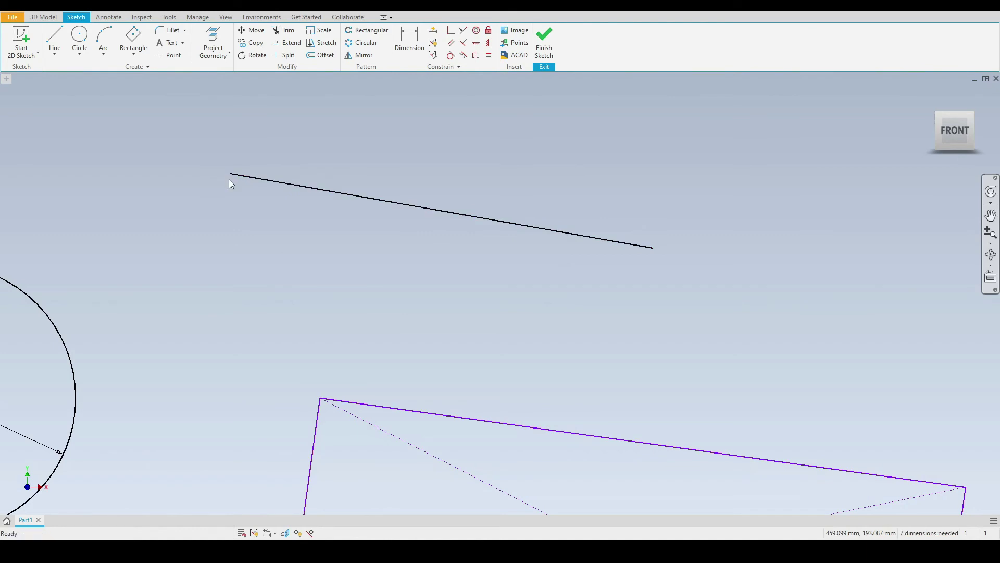
{"action": "left_click_drag", "start_coordinate": [652, 250], "coordinate": [601, 244]}
Apply a Fix constraint to the slanted line's lower-right endpoint and try to move the line.
{"action": "left_click", "coordinate": [489, 32]}
{"action": "left_click", "coordinate": [600, 240]}
{"action": "right_click", "coordinate": [582, 164]}
{"action": "left_click", "coordinate": [614, 164]}
{"action": "left_click_drag", "start_coordinate": [573, 232], "coordinate": [596, 240]}
{"action": "left_click", "coordinate": [681, 252]}
Apply Fix constraints to the slanted rectangle's lower-left, lower-right and upper-right corners and check its edges.
{"action": "scroll", "coordinate": [398, 192], "scroll_direction": "down", "scroll_amount": 5}
{"action": "scroll", "coordinate": [461, 338], "scroll_direction": "up", "scroll_amount": 3}
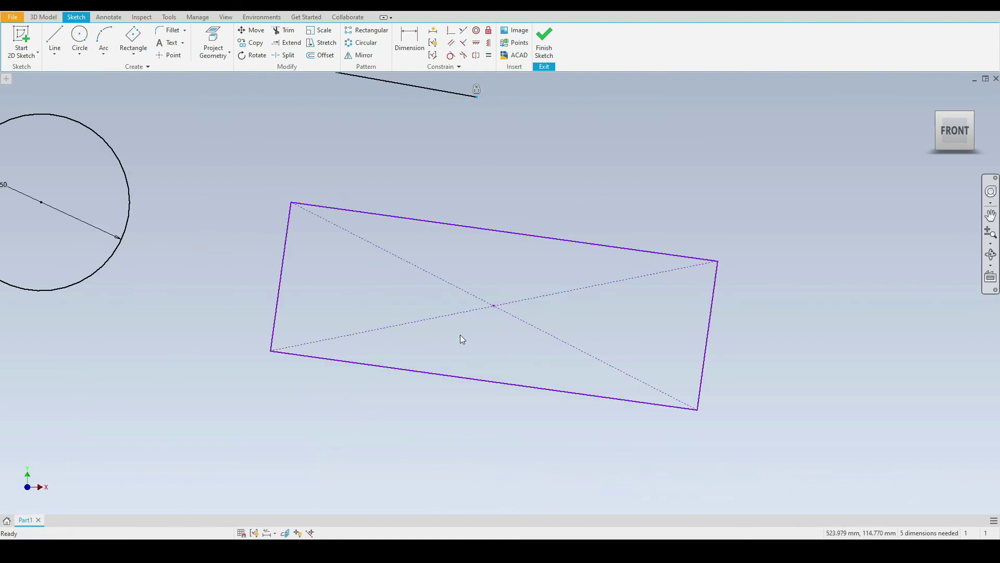
{"action": "left_click", "coordinate": [488, 30]}
{"action": "left_click", "coordinate": [271, 352]}
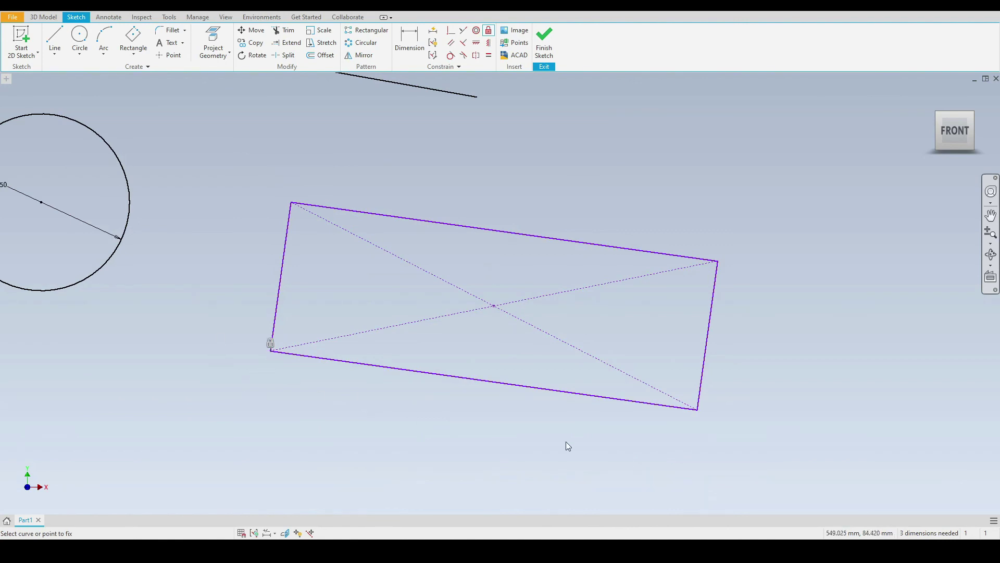
{"action": "left_click", "coordinate": [698, 410]}
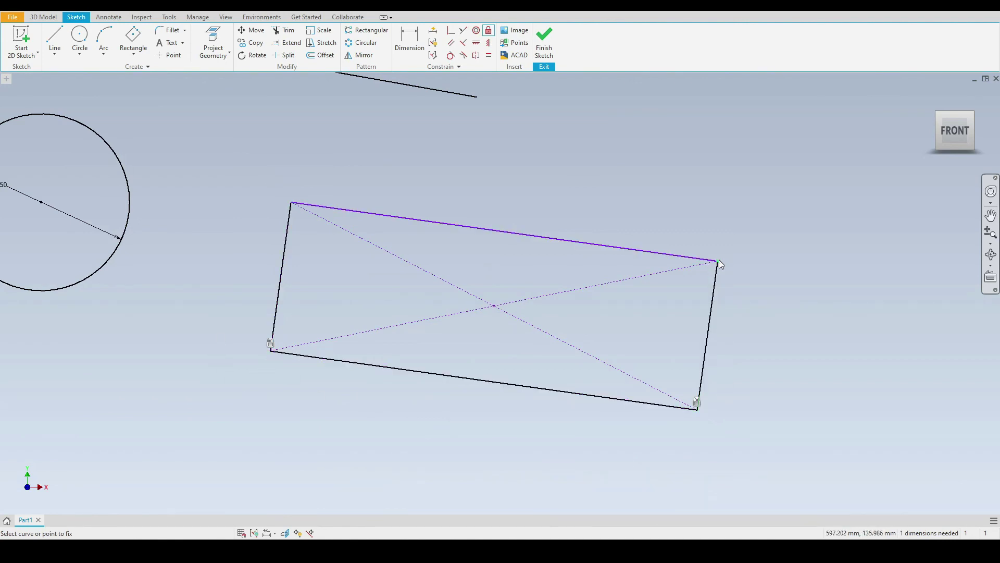
{"action": "left_click", "coordinate": [719, 261]}
{"action": "right_click", "coordinate": [648, 177]}
{"action": "left_click", "coordinate": [648, 140]}
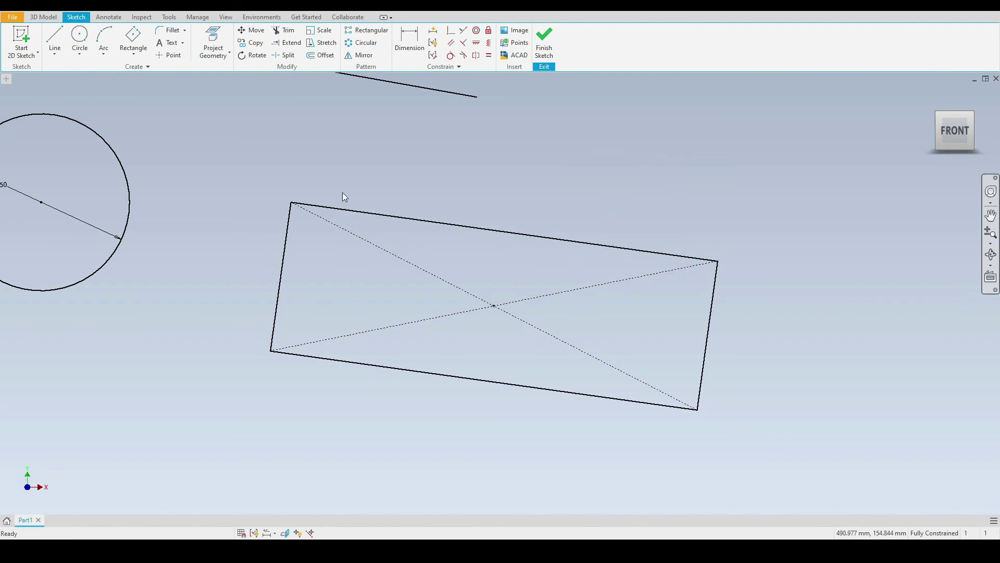
{"action": "left_click_drag", "start_coordinate": [228, 168], "coordinate": [779, 475]}
{"action": "left_click", "coordinate": [685, 408]}
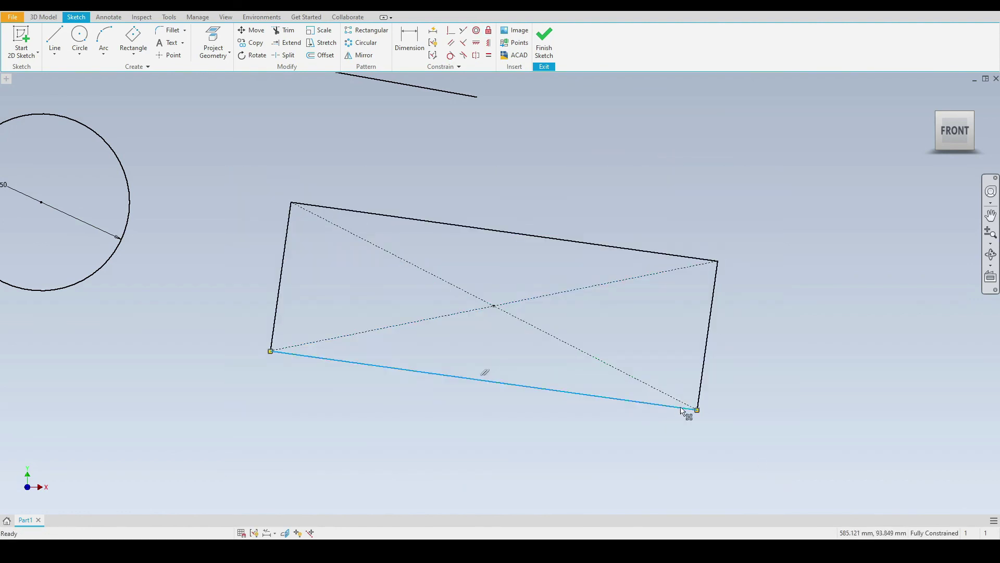
{"action": "left_click", "coordinate": [750, 376]}
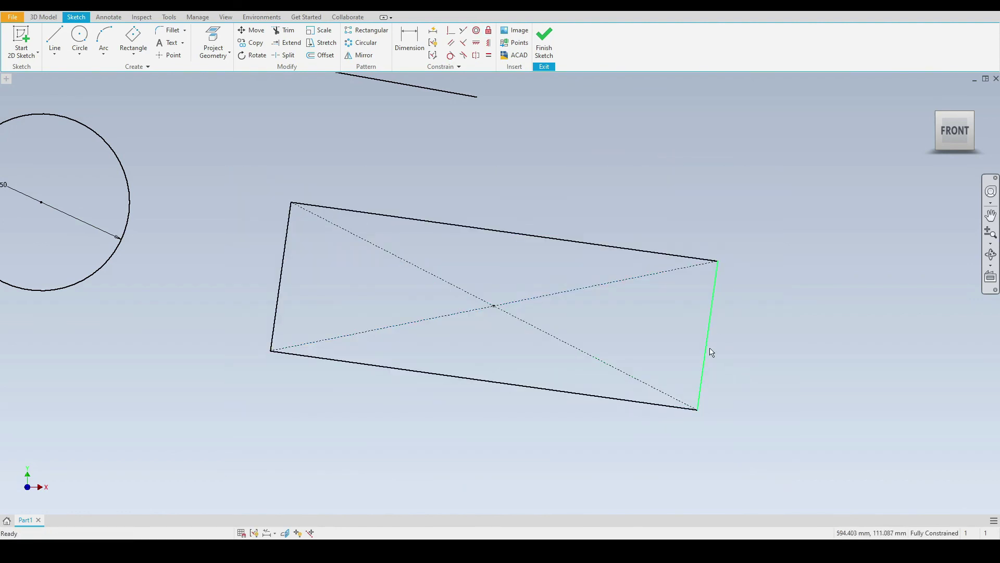